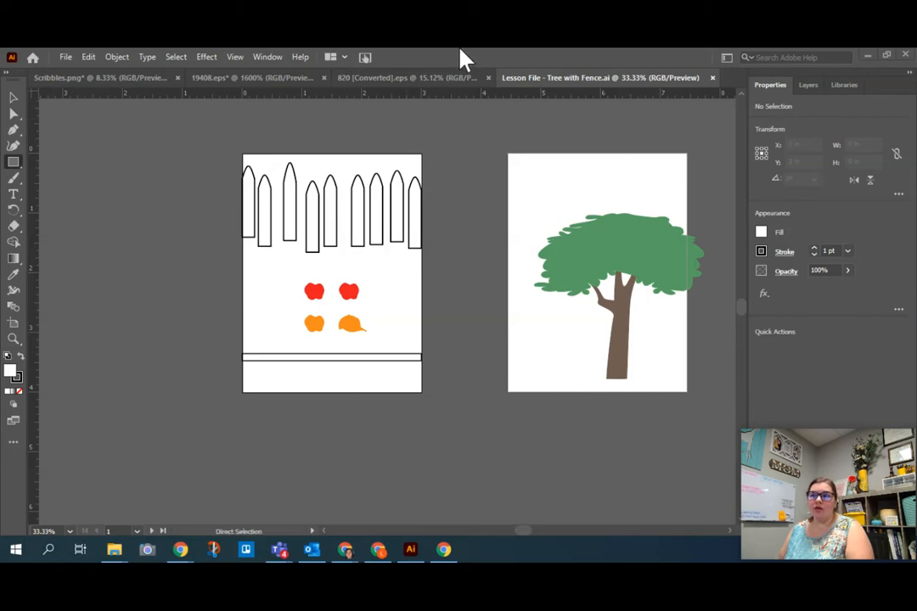
Activate the Selection tool
left_click(17, 99)
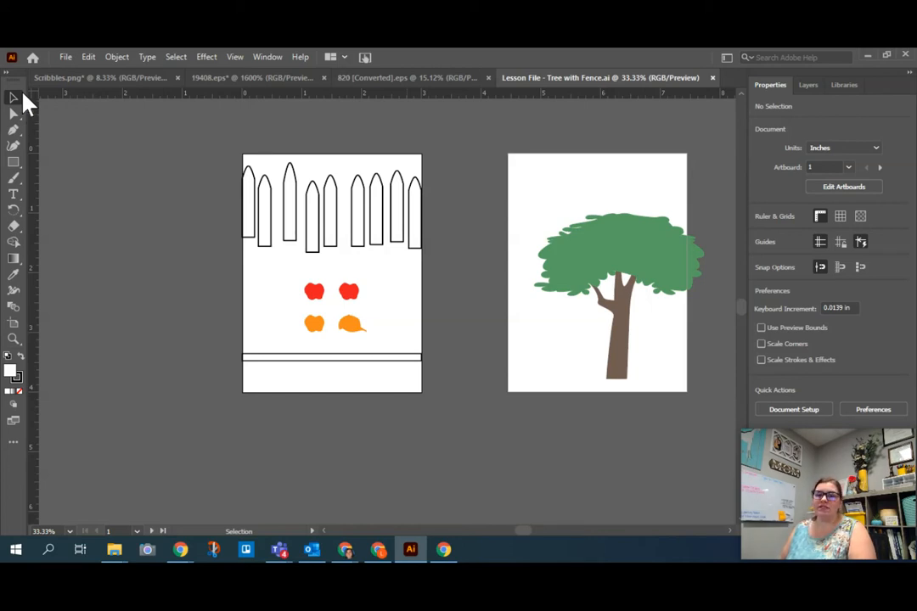
left_click(24, 96)
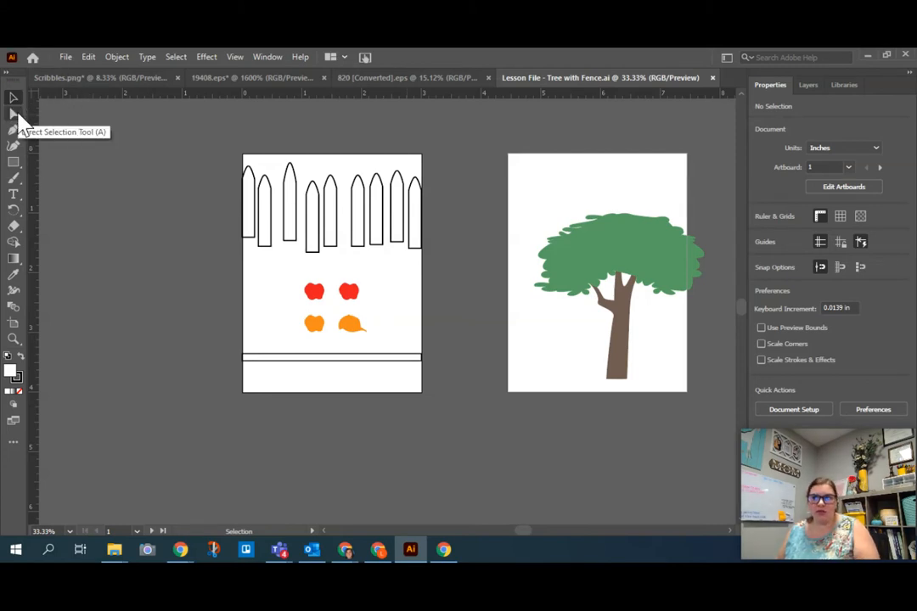
left_click(21, 100)
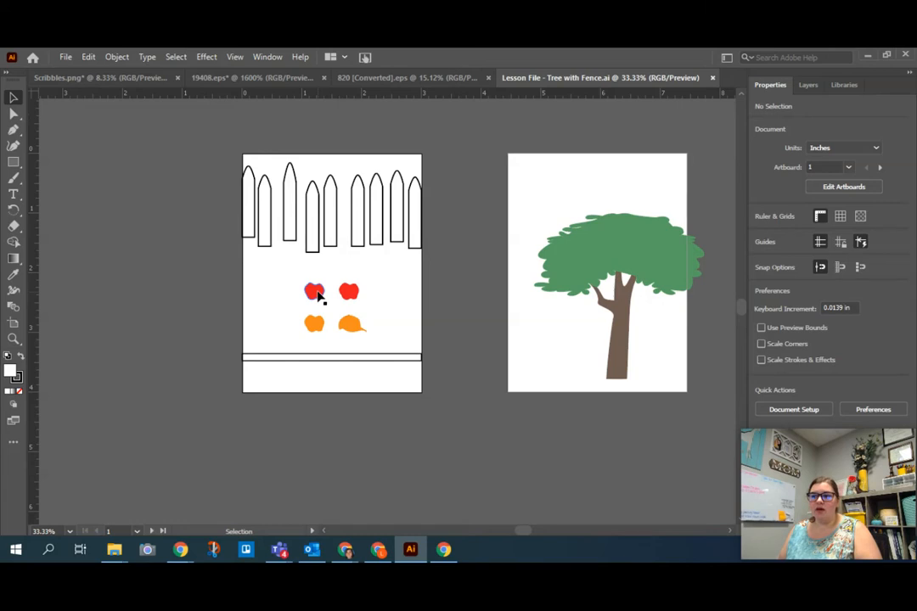
Zoom in on the two red apples, the orange apple and the orange cap using the Zoom tool
scroll(315, 293, "left", 2)
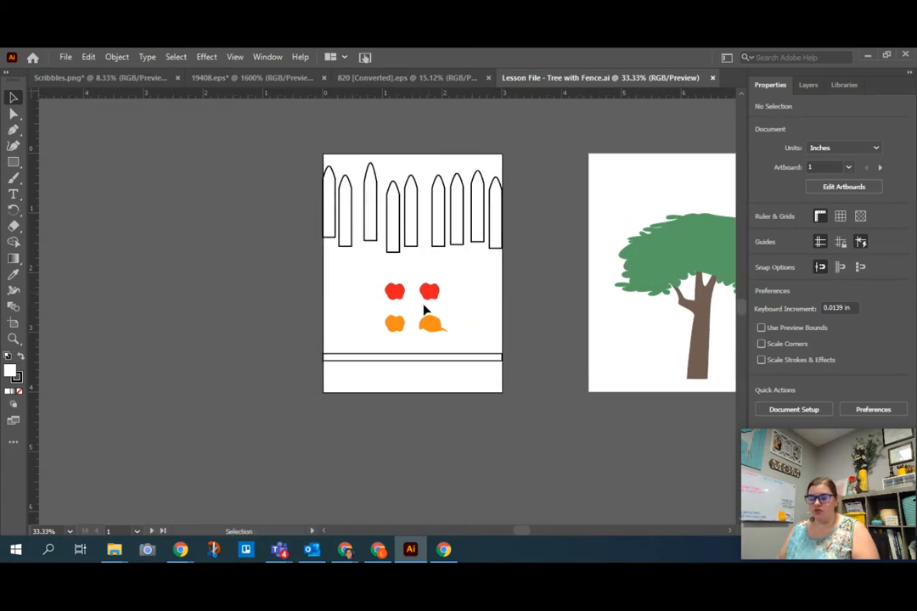
scroll(415, 299, "up", 4)
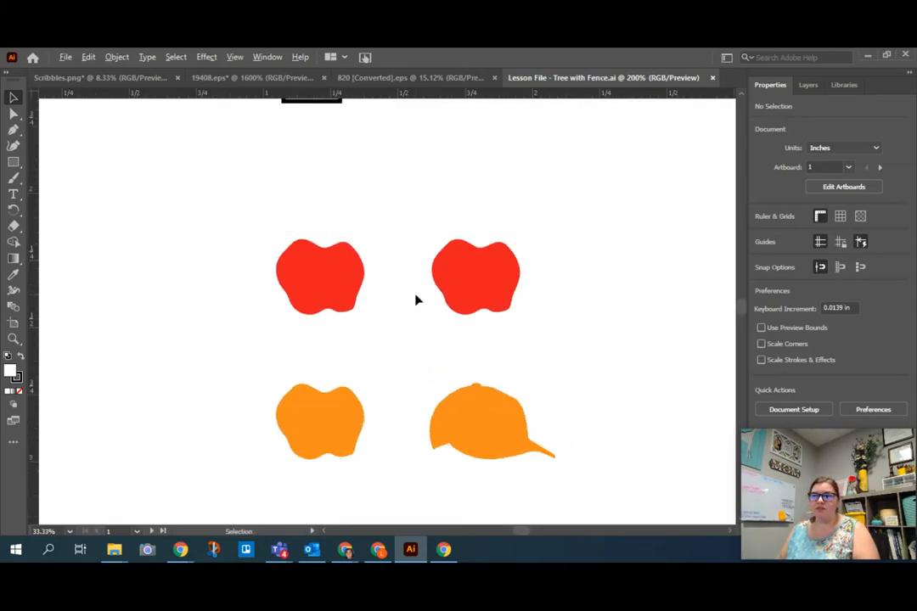
scroll(416, 299, "down", 1)
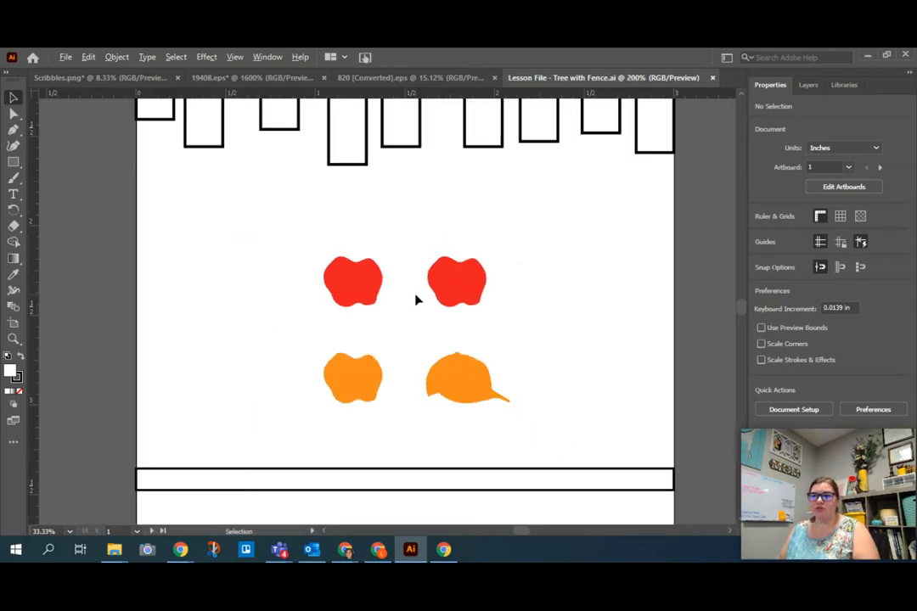
left_click(13, 340)
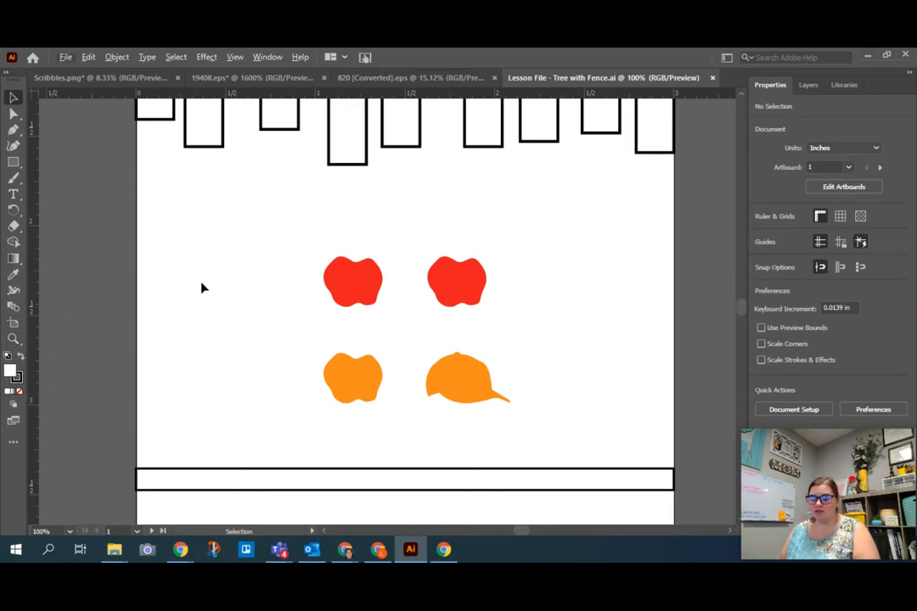
scroll(201, 287, "down", 3)
left_click(14, 338)
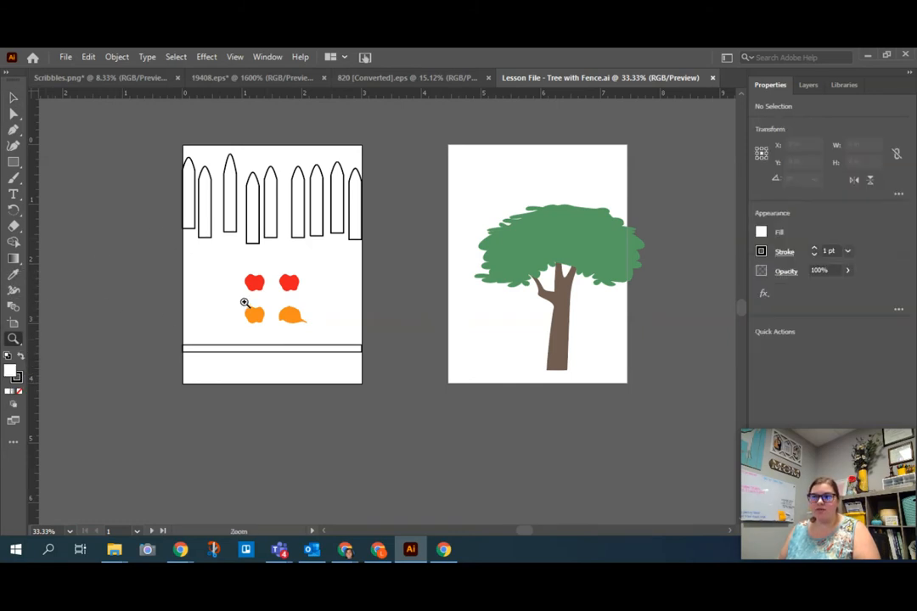
left_click(252, 312)
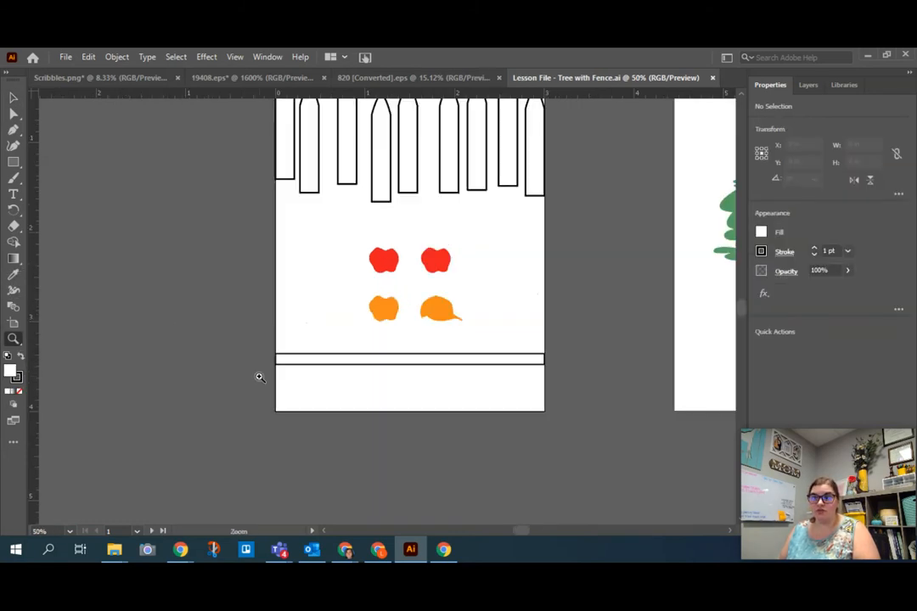
left_click_drag(280, 212, 473, 373)
left_click_drag(432, 301, 395, 237)
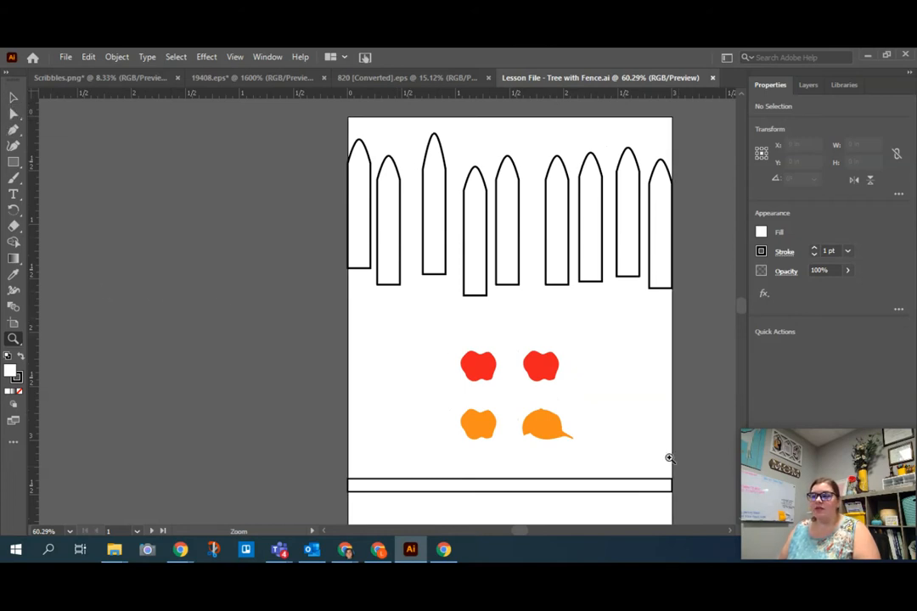
left_click_drag(489, 403, 665, 497)
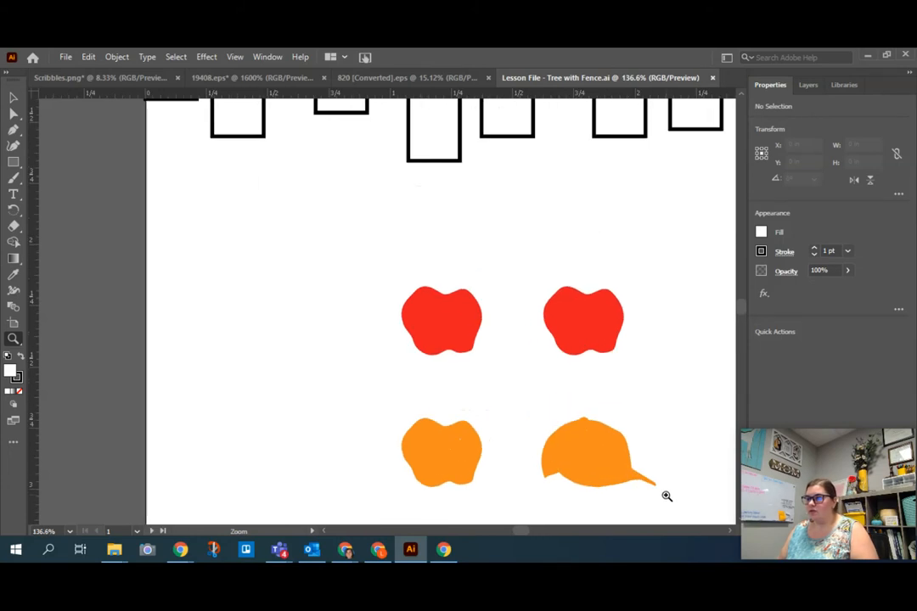
Stretch the left red apple out of proportion by its bounding box with the Selection tool
left_click(14, 100)
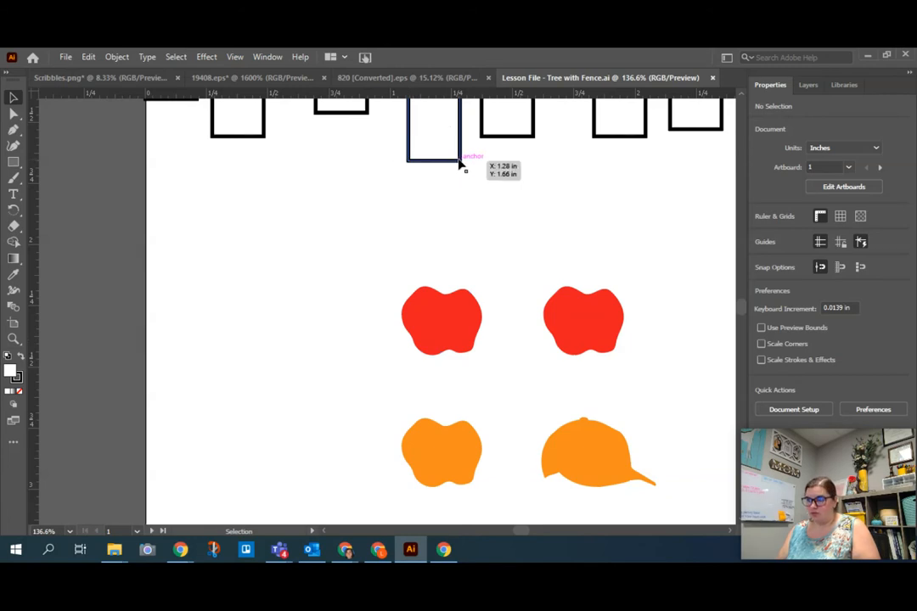
left_click(450, 325)
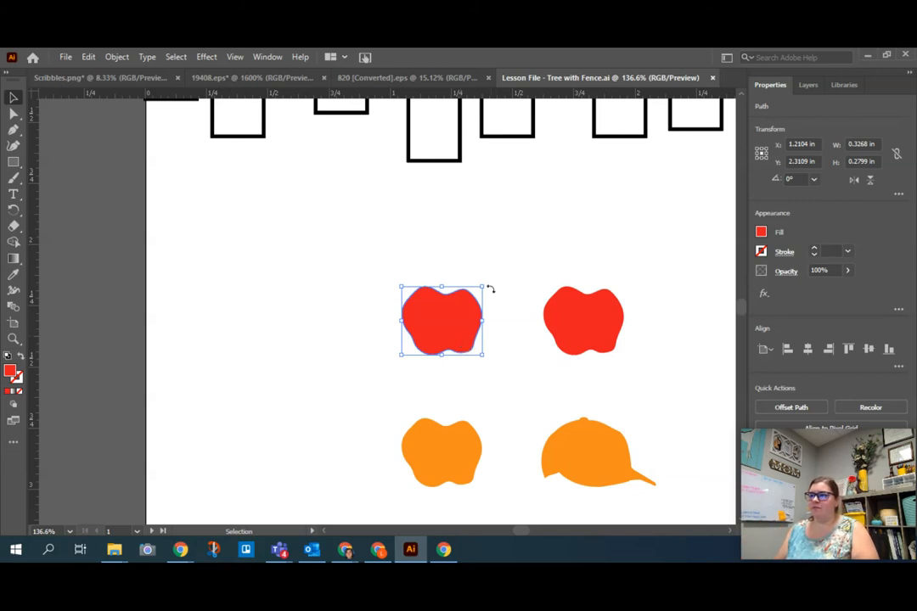
left_click_drag(482, 285, 495, 490)
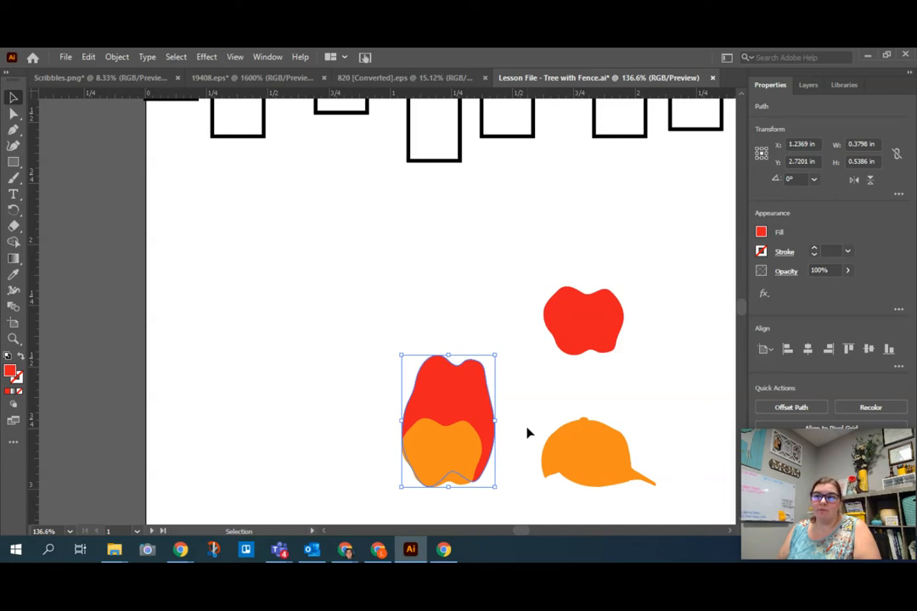
key("a")
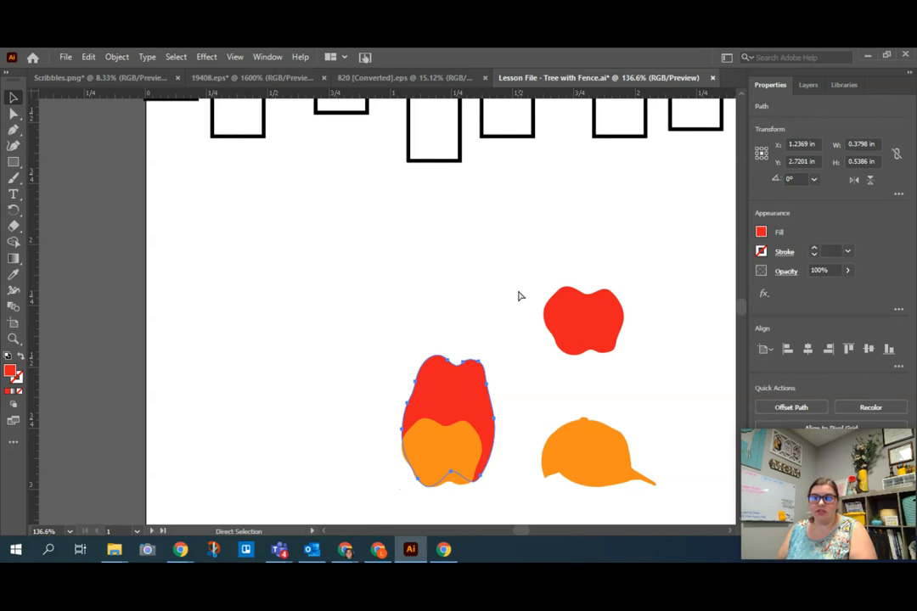
Undo and redo several of the left red apple's scaling changes
key("ctrl+z")
key("ctrl+z")
key("ctrl+z")
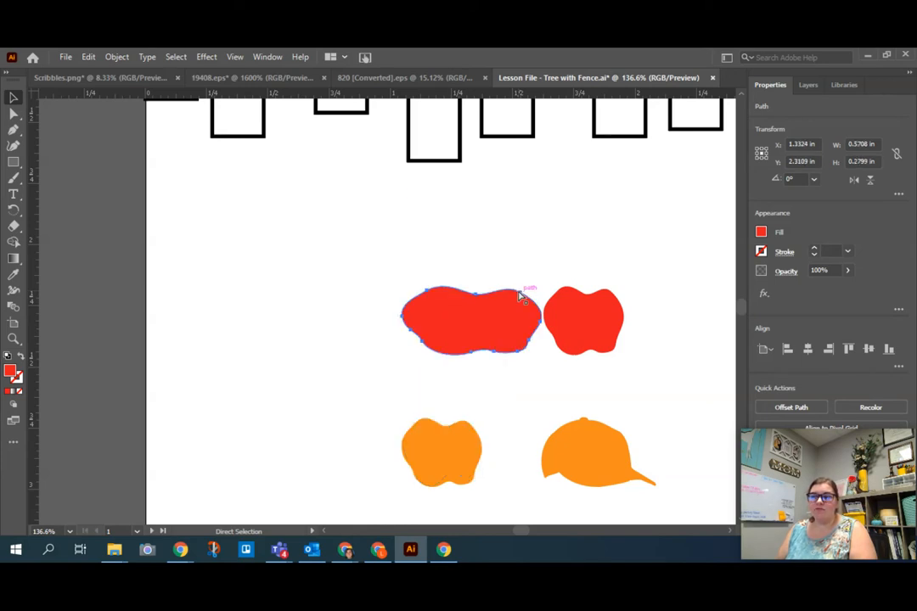
key("ctrl+y")
key("ctrl+y")
key("ctrl+shift+z")
key("ctrl+shift+z")
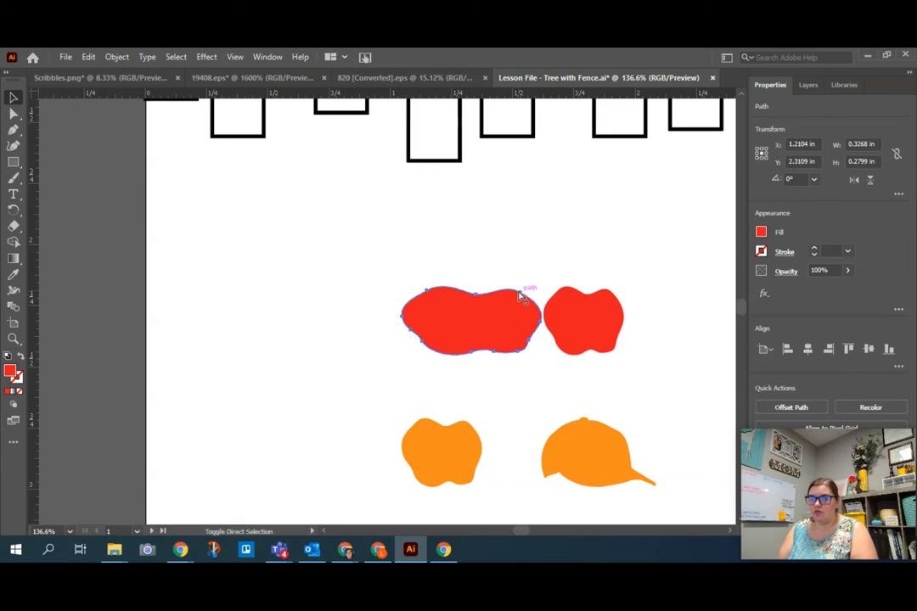
key("v")
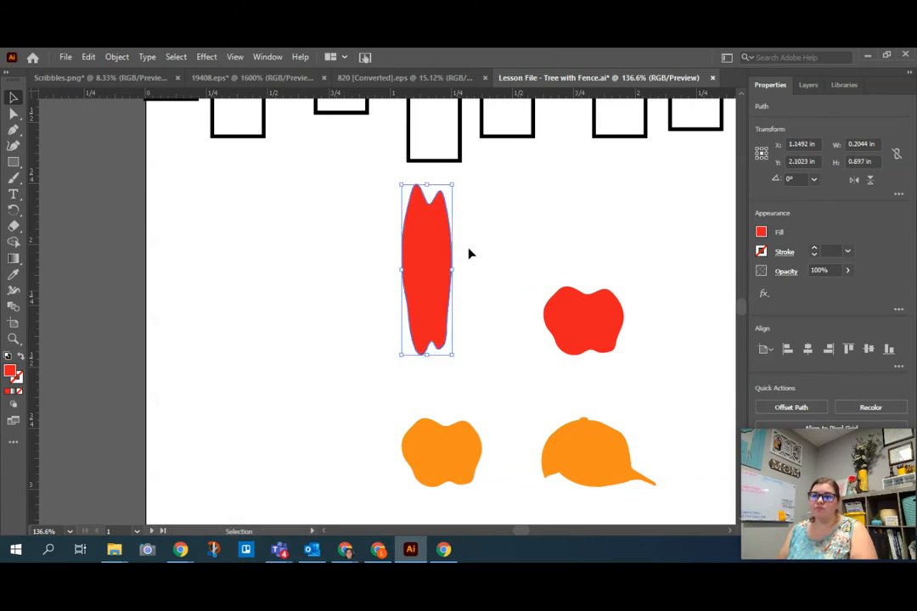
Undo all remaining scaling of the left red apple back to its original shape
left_click(89, 57)
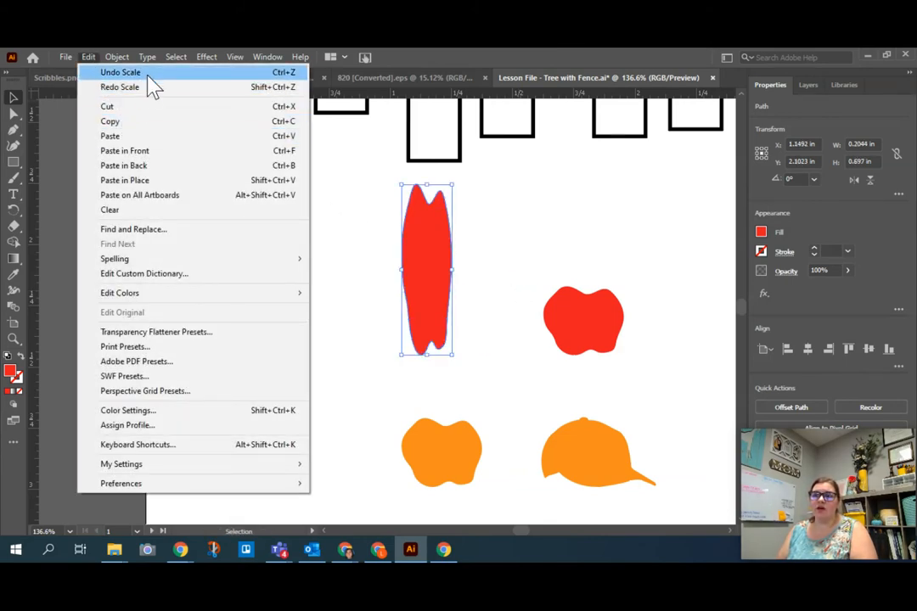
left_click(294, 73)
key("ctrl+z")
key("ctrl+z")
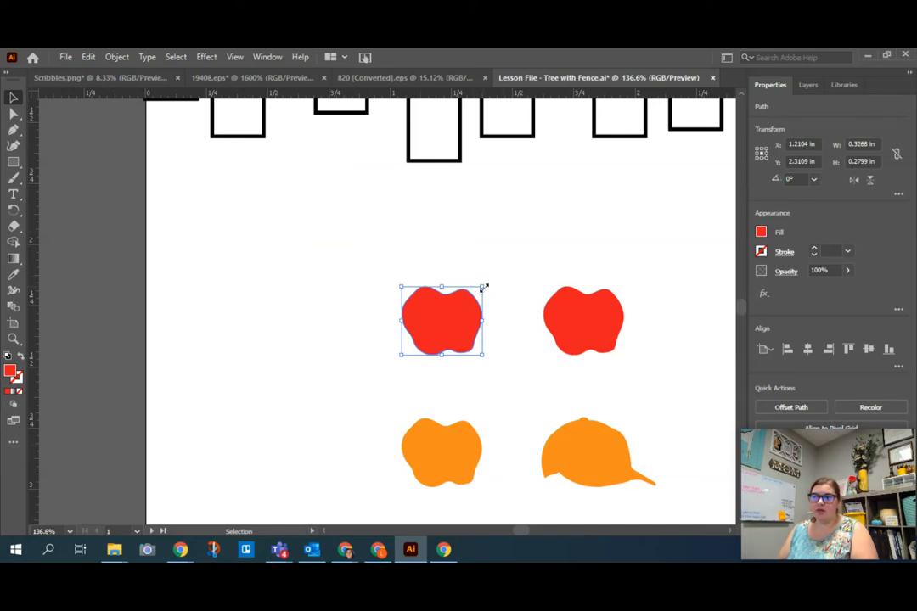
Enlarge the left red apple proportionally to about 0.53 in wide and 0.45 in high
left_click_drag(485, 287, 482, 286)
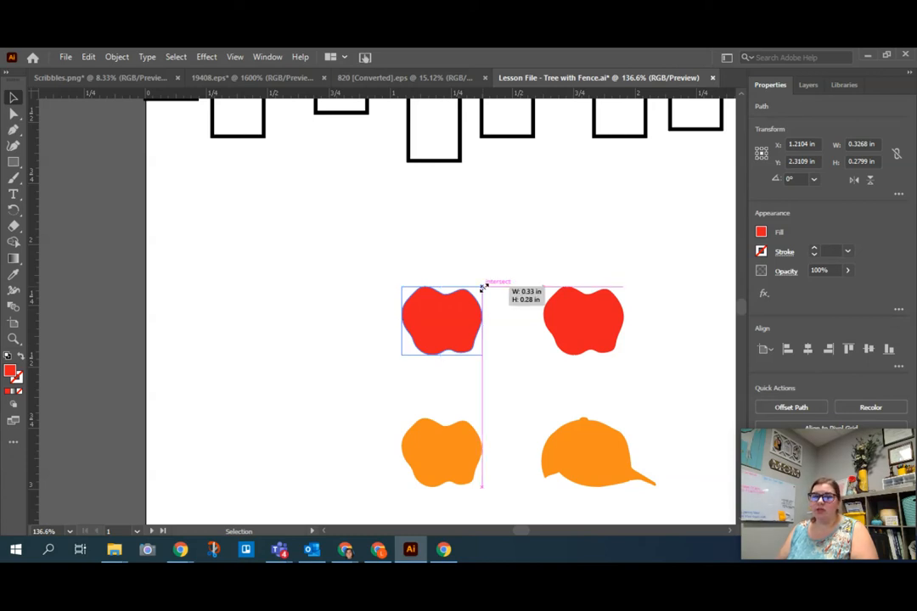
left_click_drag(482, 286, 542, 208)
left_click_drag(502, 240, 519, 260)
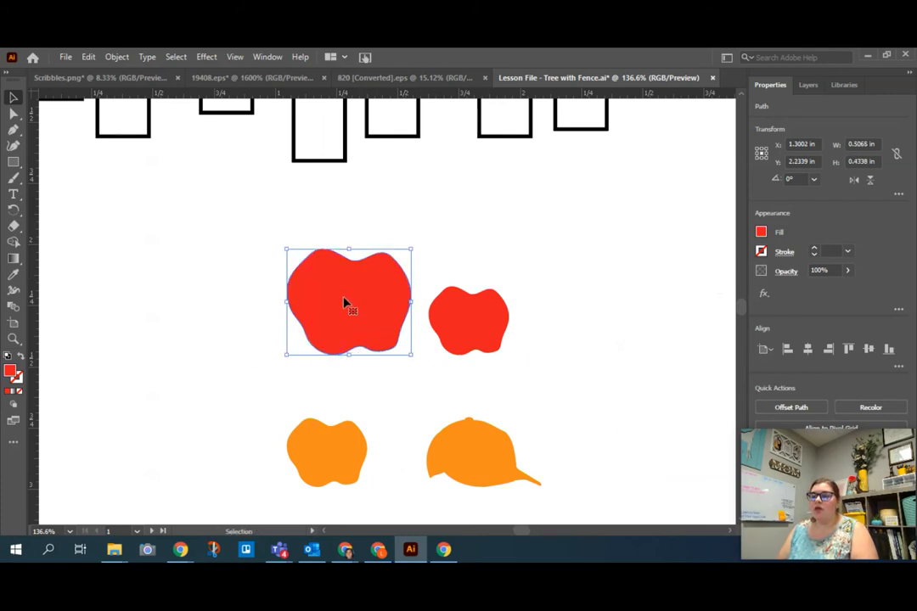
mouse_move(348, 357)
left_mouse_down()
mouse_move(350, 383)
mouse_move(344, 349)
mouse_move(346, 360)
left_mouse_up()
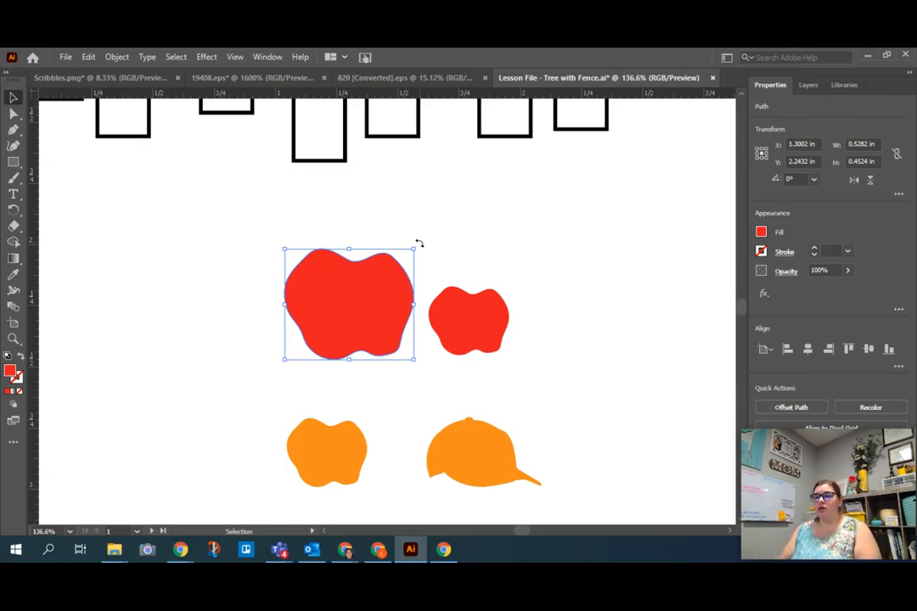
mouse_move(419, 243)
left_mouse_down()
mouse_move(433, 412)
mouse_move(81, 412)
mouse_move(389, 231)
mouse_move(419, 252)
left_mouse_up()
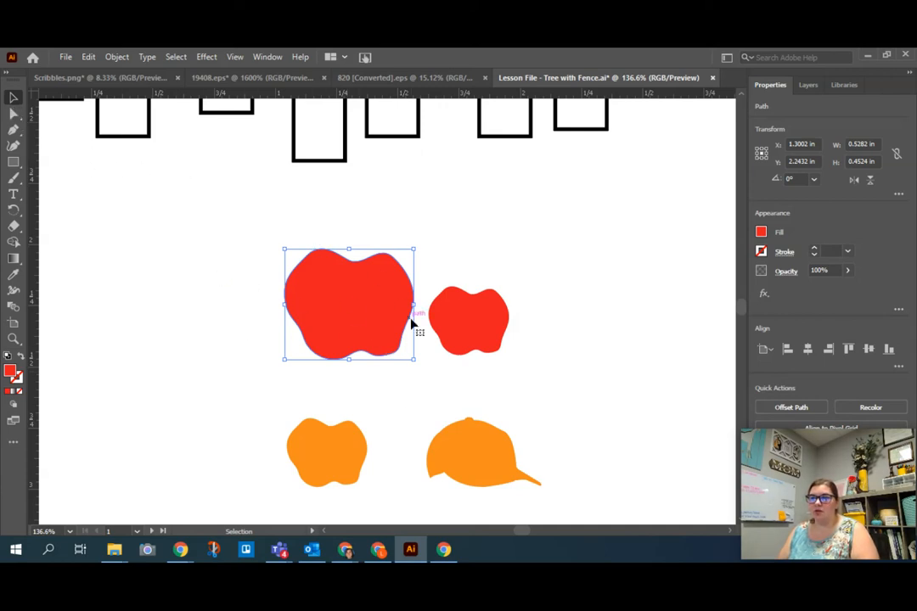
Clear the selection and select the large and the small red apple one at a time
left_click(200, 321)
left_click(358, 295)
key("ctrl+c")
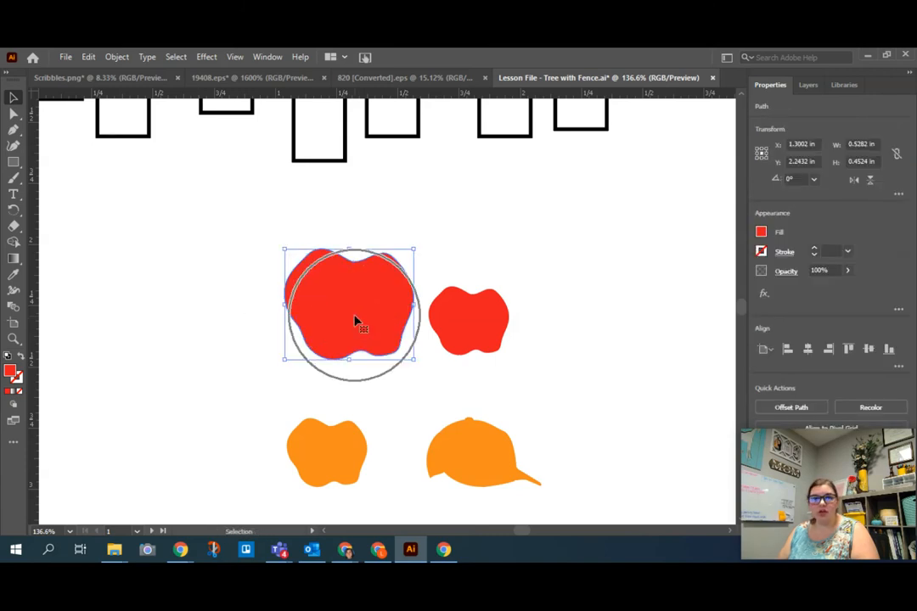
key("ctrl")
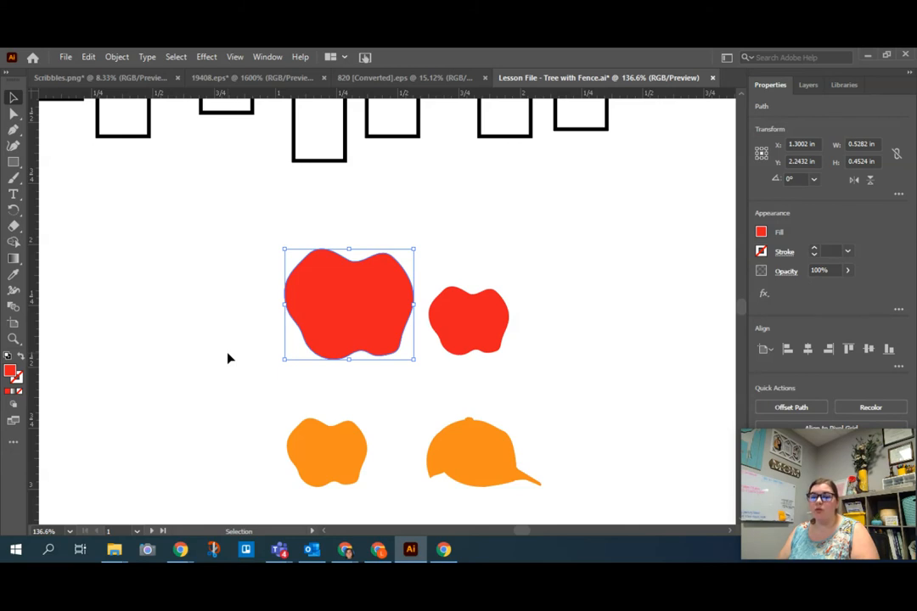
left_click(228, 359)
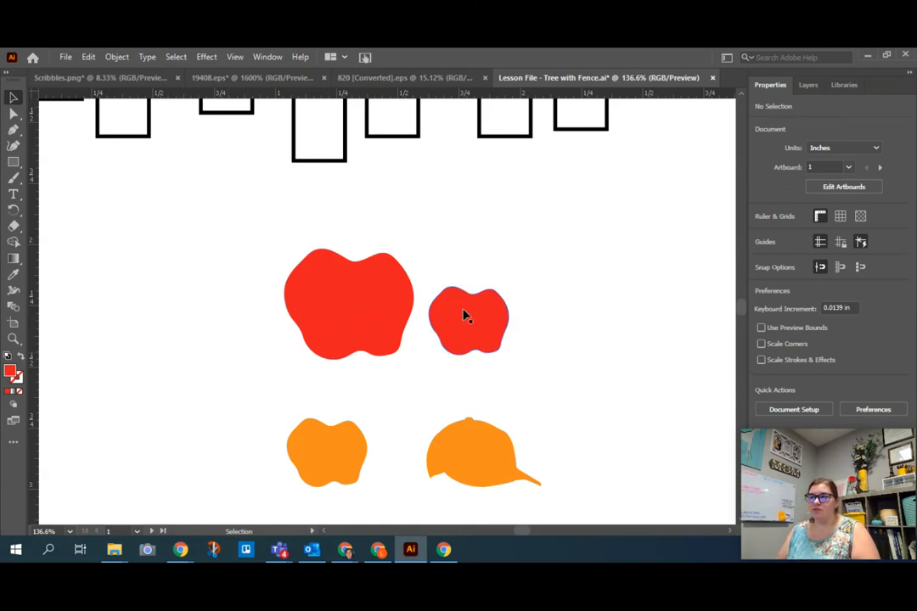
left_click(352, 303)
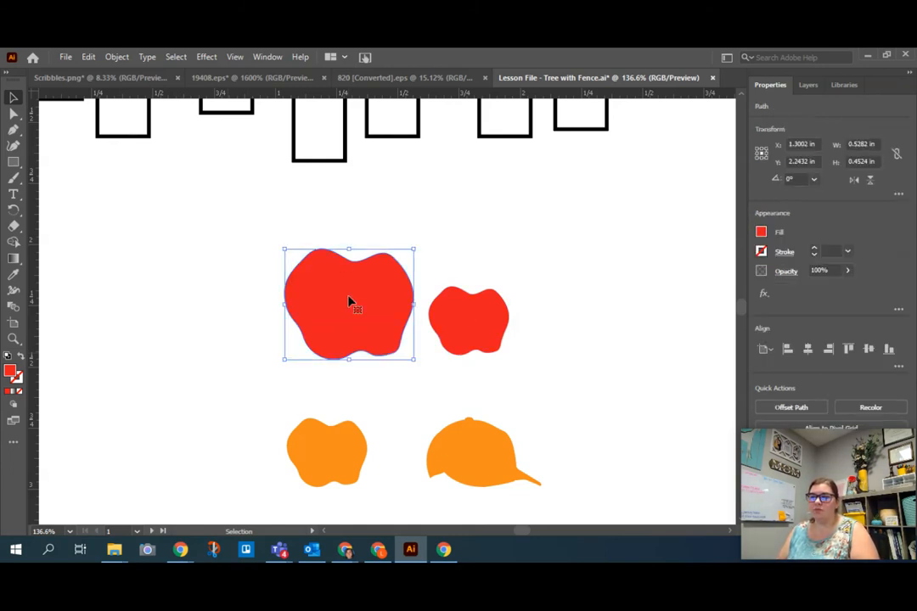
left_click(445, 311)
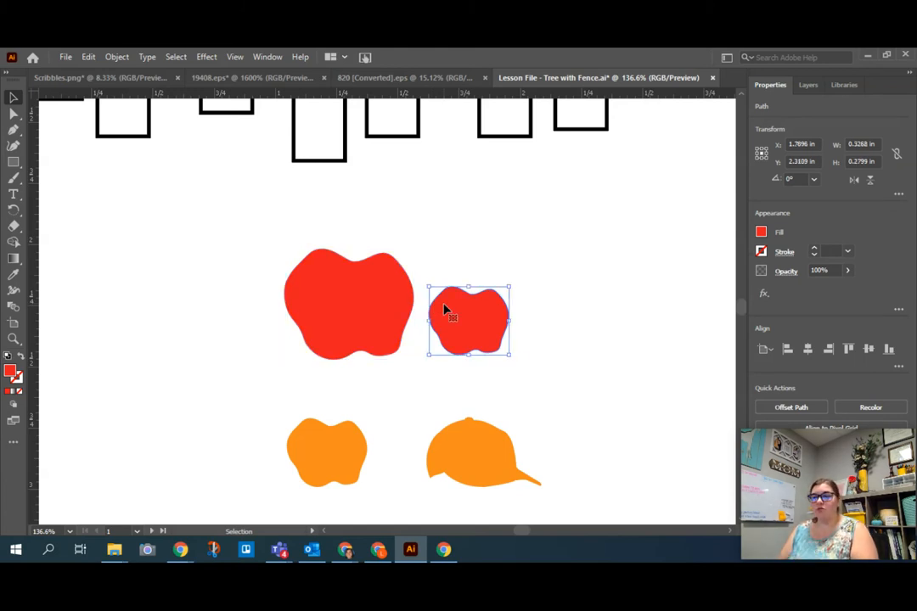
Select both red apples, the orange apple and the orange cap together, then deselect everything
left_click(371, 319)
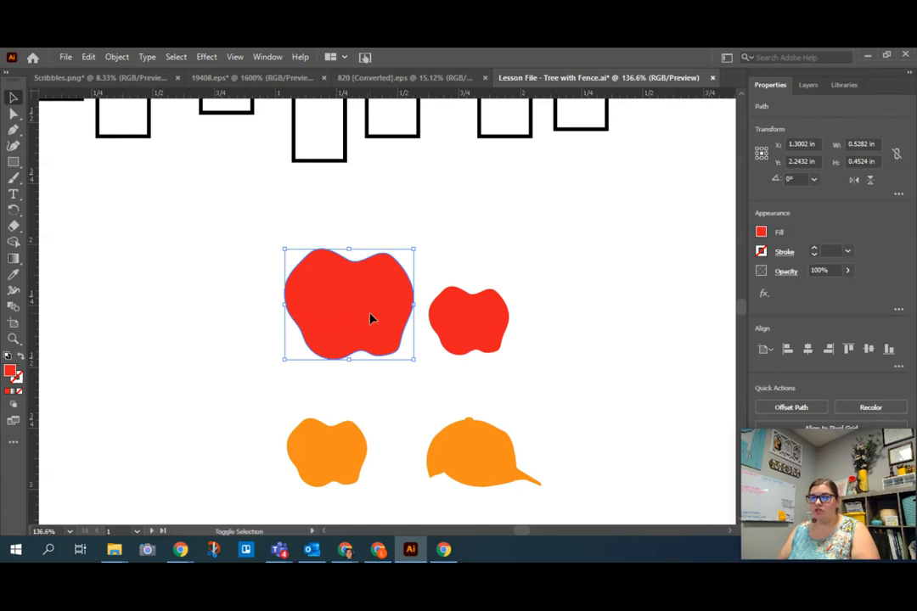
left_click(477, 340, "shift")
left_click(328, 459, "shift")
left_click(467, 460, "shift")
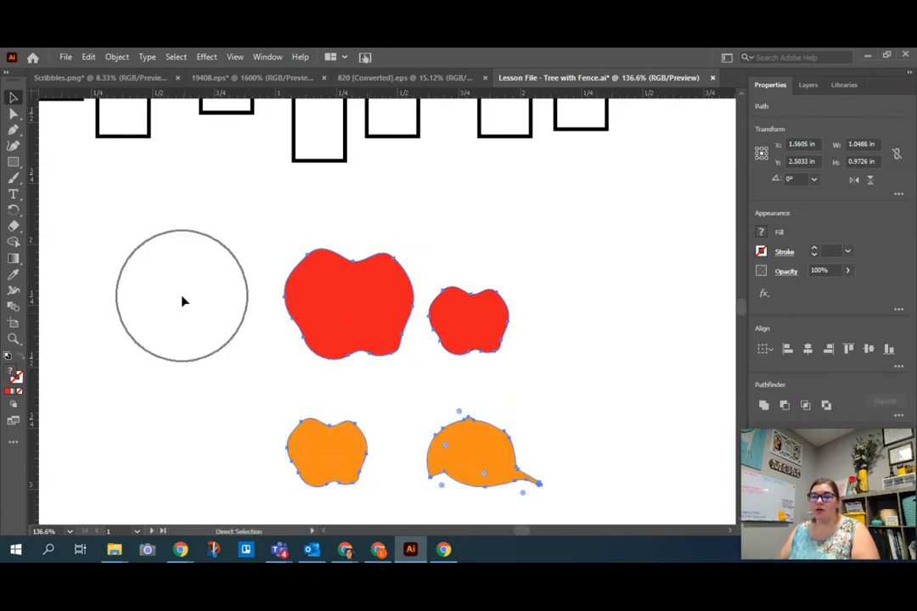
left_click(527, 270)
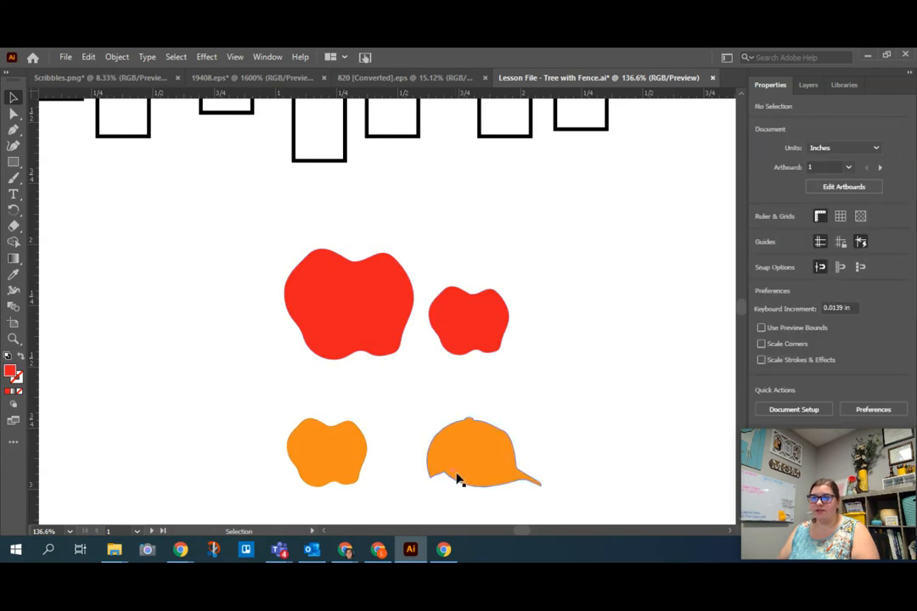
Select individual shapes with the Direct Selection tool, ending on the large red apple, and return to the Selection tool
key("a")
left_click(379, 340)
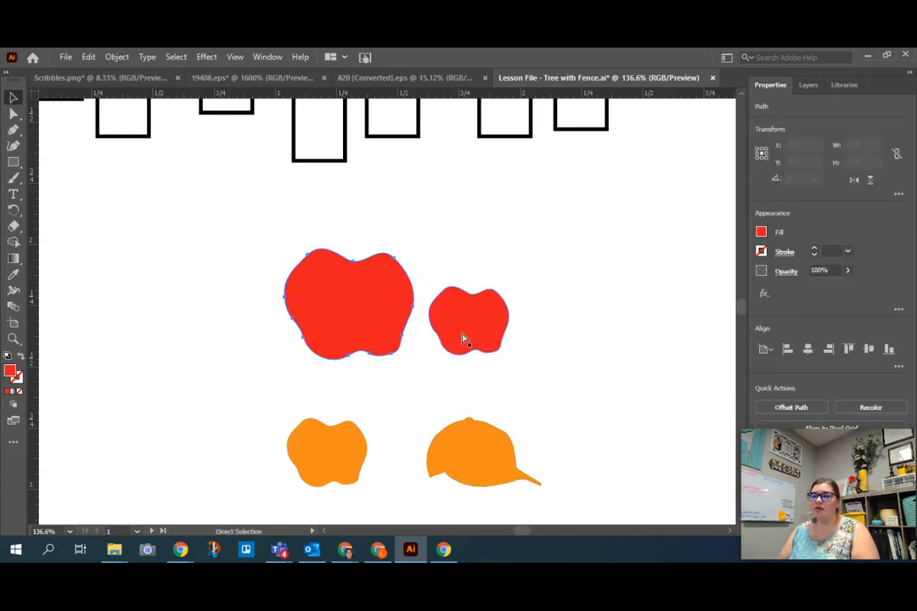
left_click(335, 457)
left_click(490, 453)
left_click(382, 342)
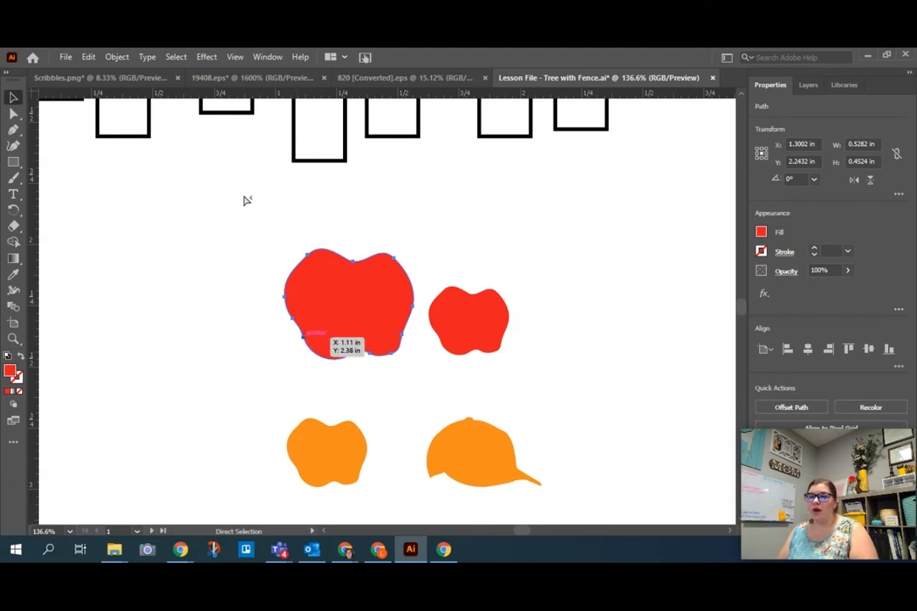
left_click(15, 98)
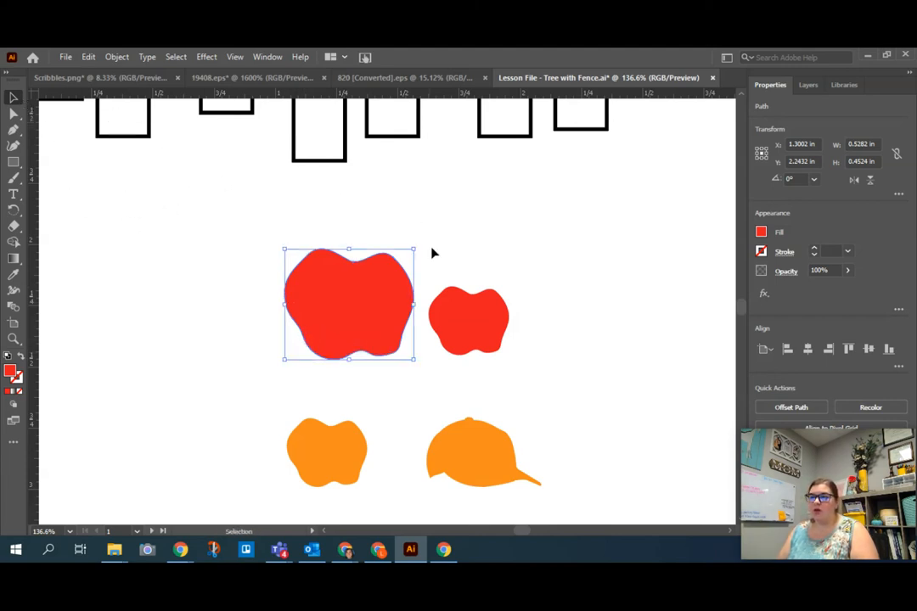
Add the small red apple, the orange apple and the orange cap to the selection, and remove the cap from it again
left_click(458, 316, "shift")
left_click(359, 450, "shift")
left_click(456, 454, "shift")
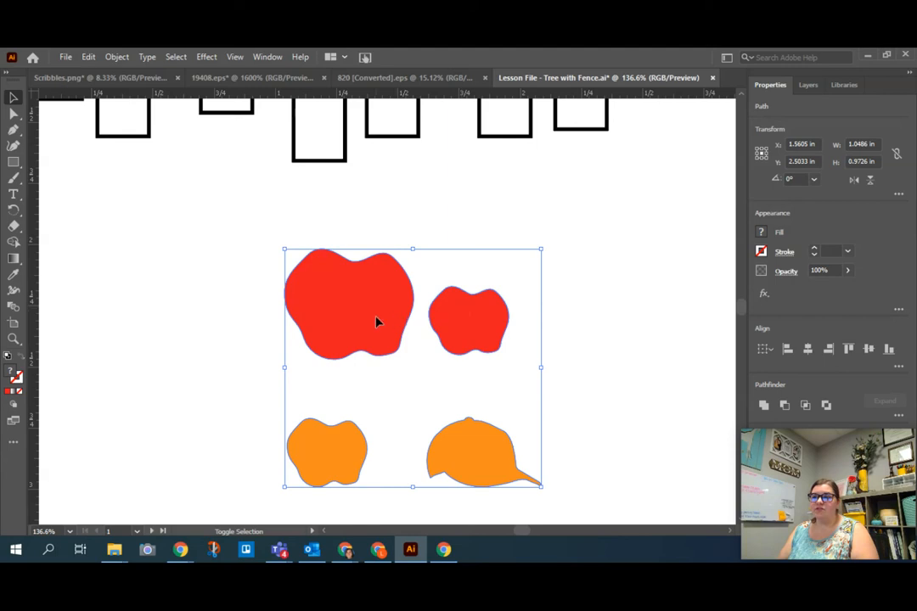
key("ctrl")
key("ctrl")
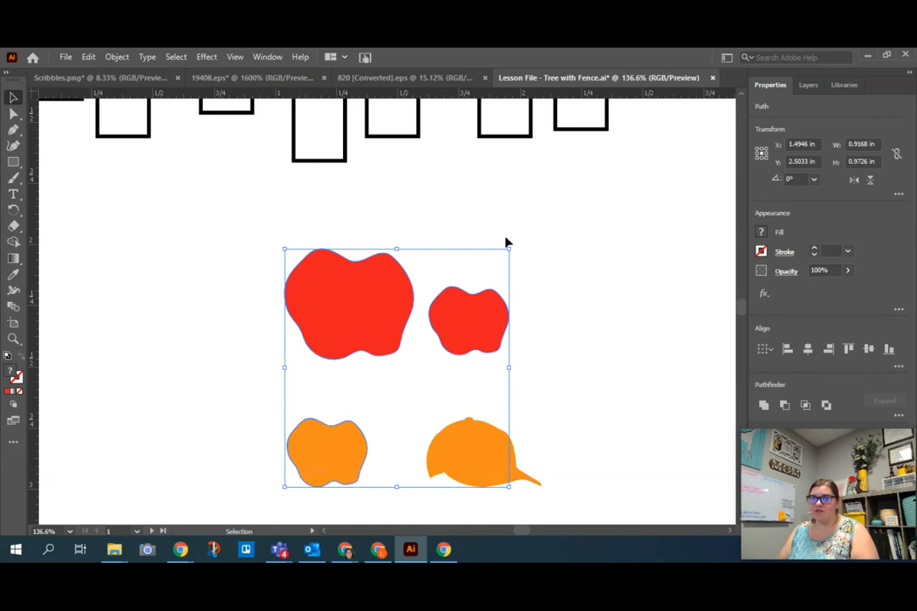
Scale the three selected apples down proportionally to about 0.72 in wide and 0.76 in high overall, and clear the selection
left_click_drag(511, 248, 463, 289)
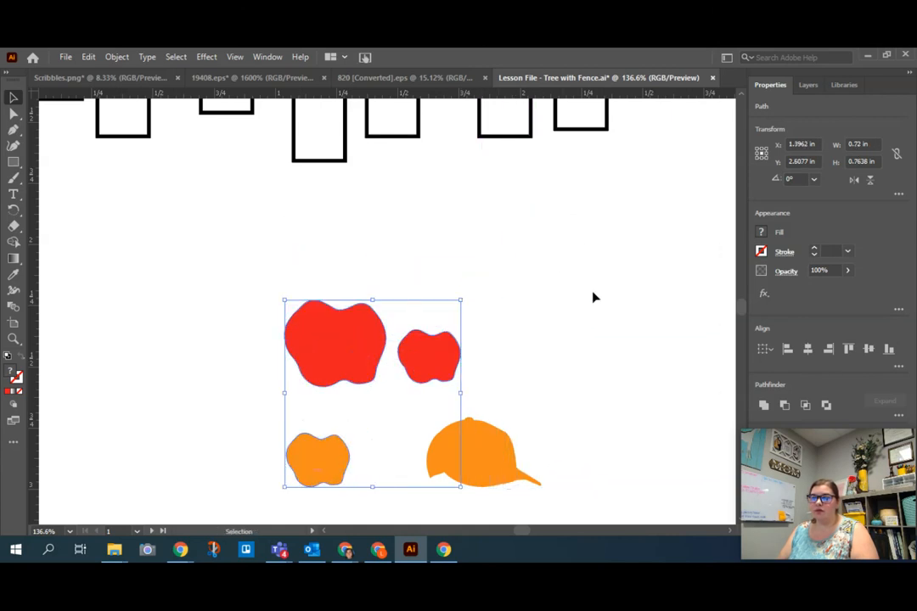
left_click(614, 299)
left_click(647, 281)
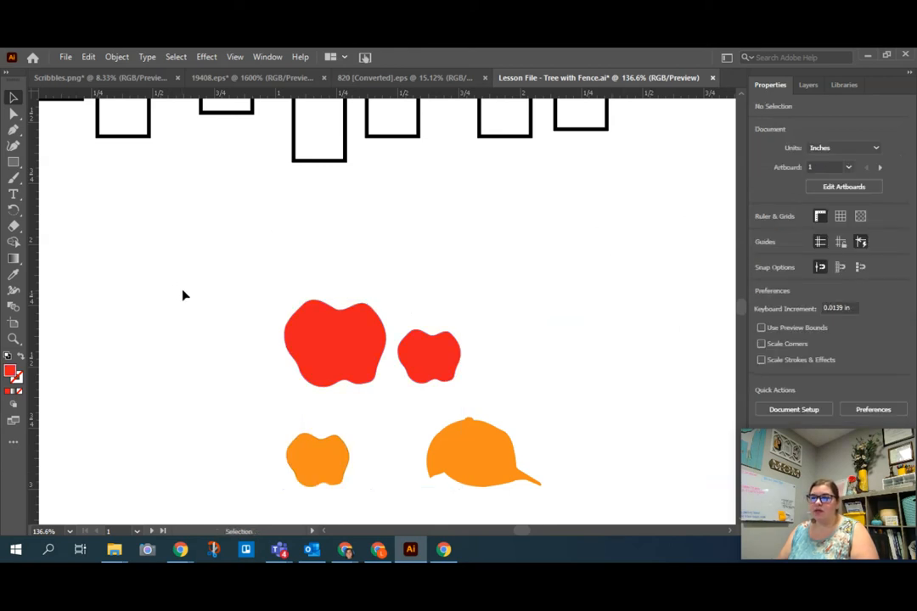
Marquee-select the large red apple, both red apples and finally all four shapes, and take the orange cap out of the selection
left_click_drag(183, 295, 313, 355)
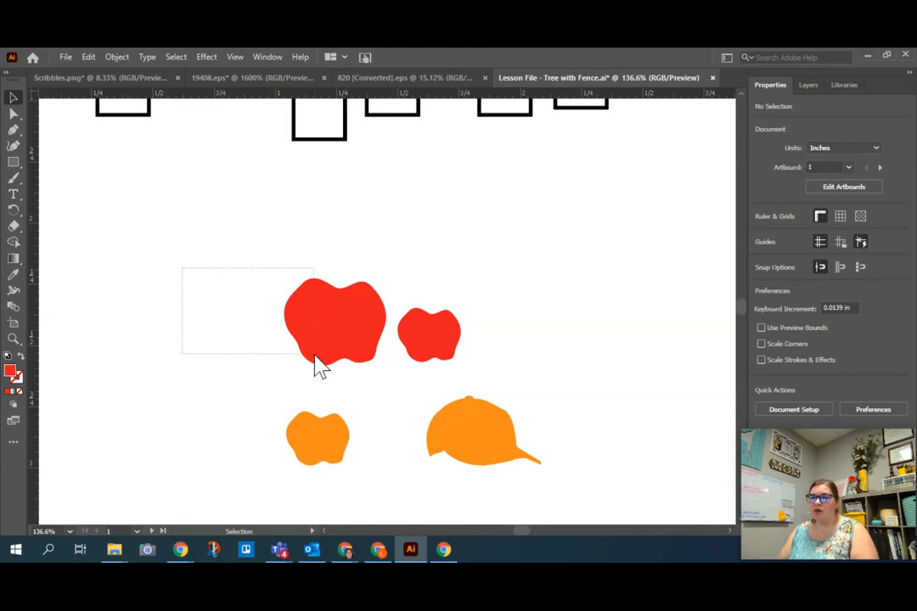
left_click_drag(314, 356, 316, 358)
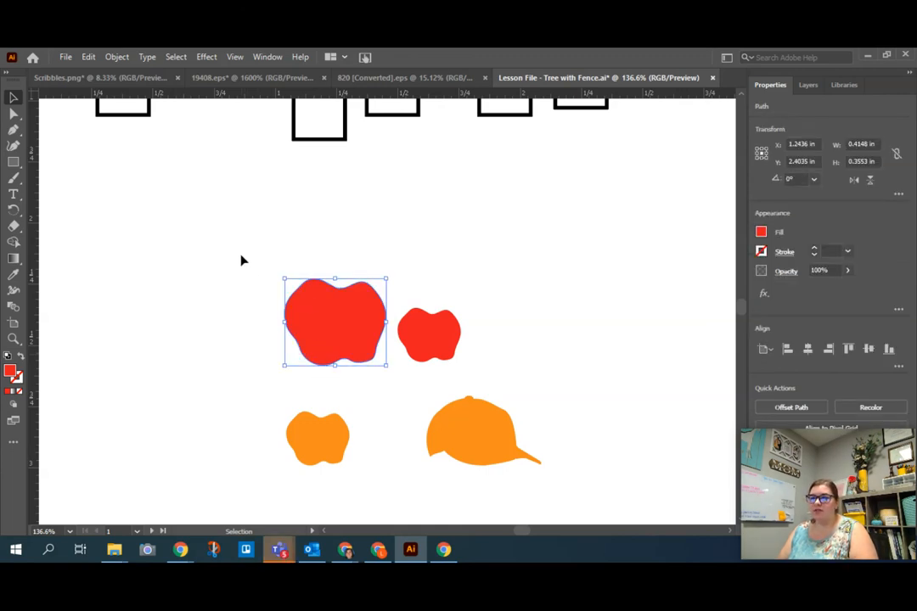
left_click_drag(241, 256, 468, 356)
left_click_drag(206, 249, 505, 483)
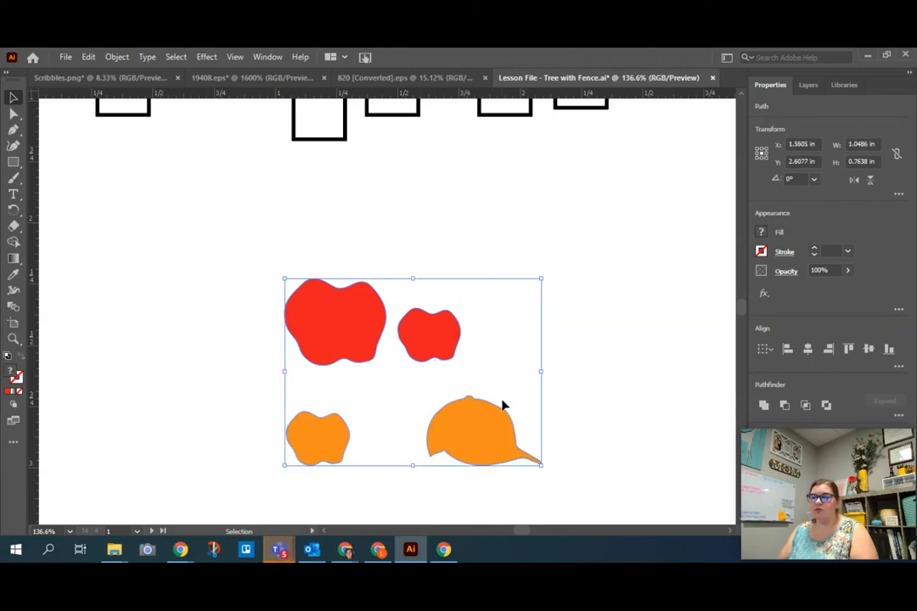
left_click(474, 433)
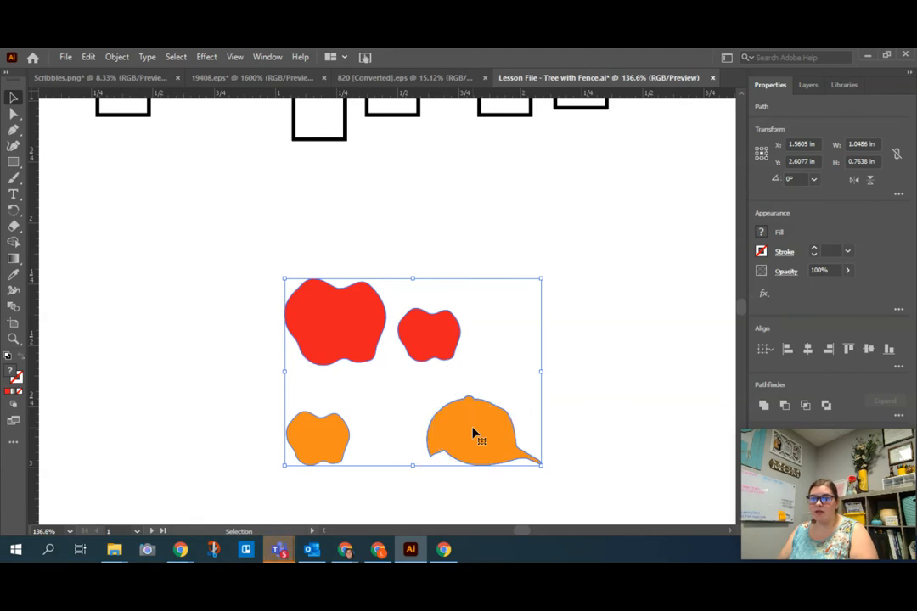
left_click(474, 433, "shift")
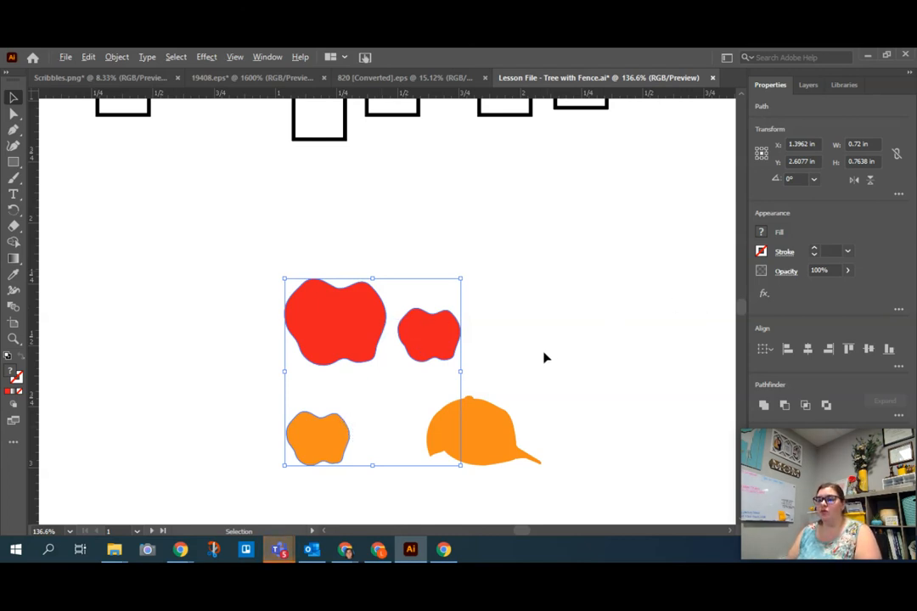
Clear the apple selection and marquee-select all nine fence pickets together
key("ctrl+minus")
key("ctrl+minus")
key("ctrl+minus")
left_click(661, 355)
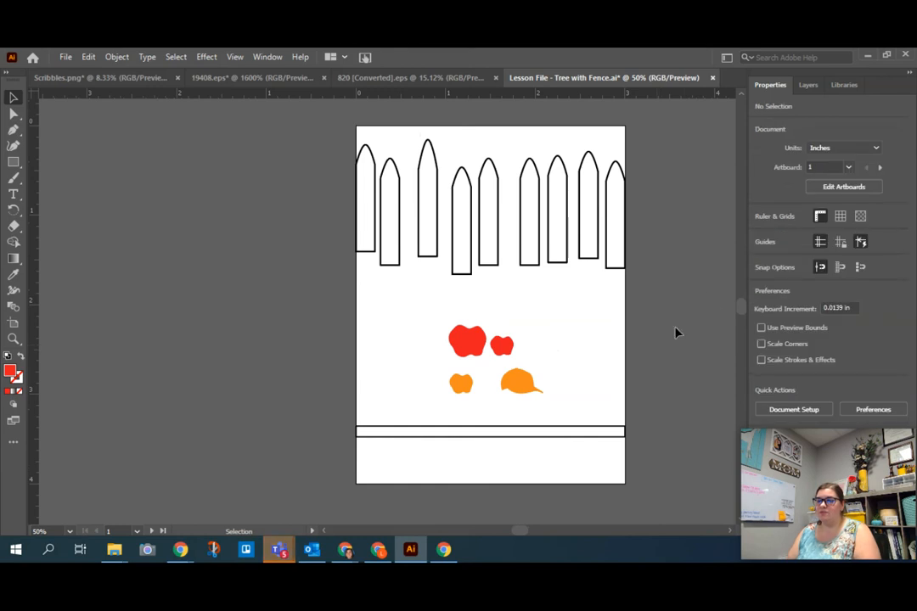
left_click_drag(280, 138, 664, 281)
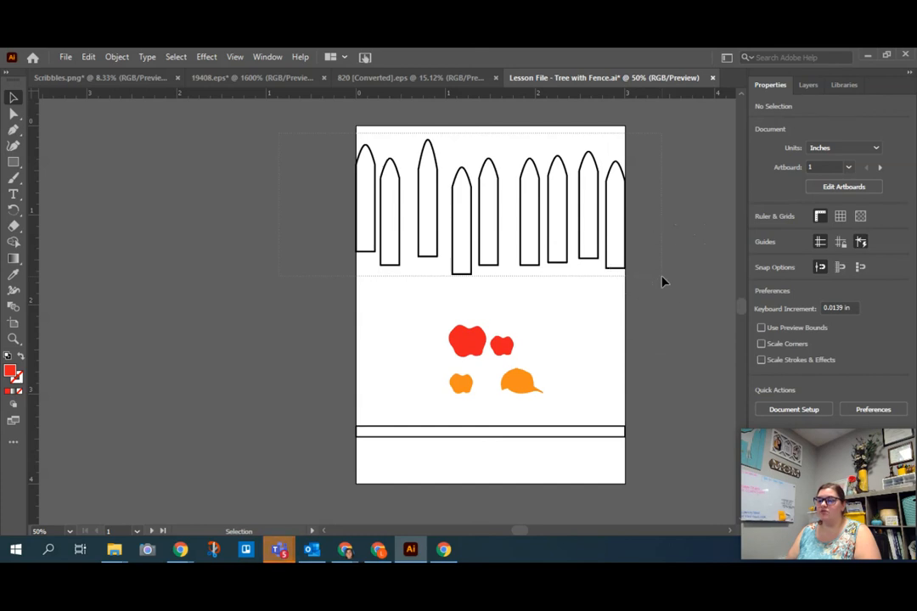
left_click_drag(663, 281, 663, 289)
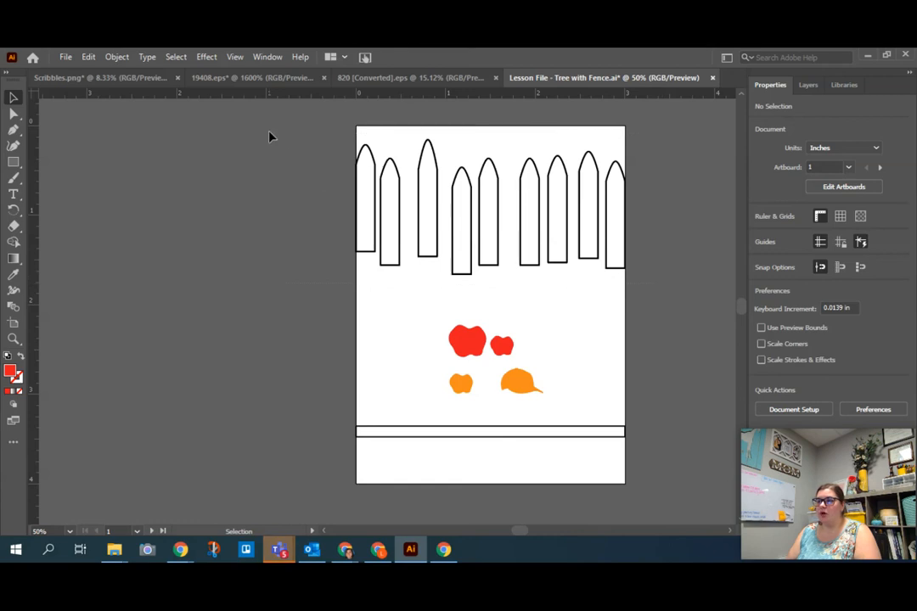
left_click_drag(293, 157, 653, 290)
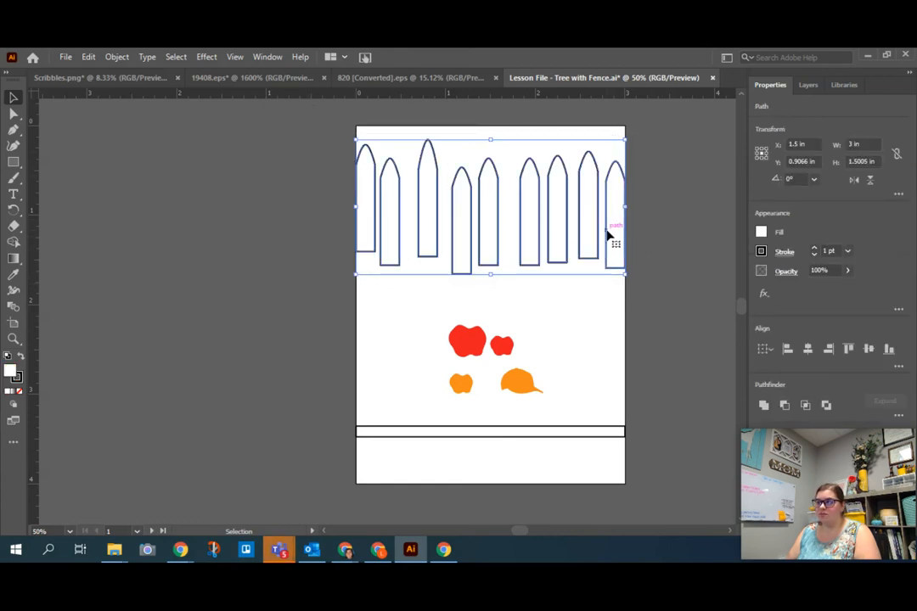